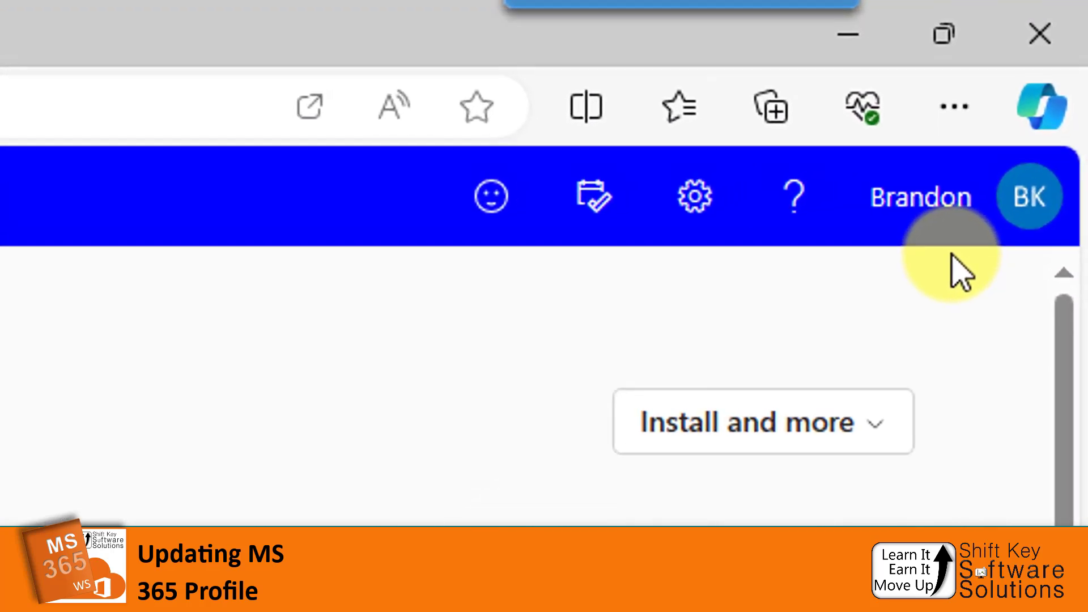
- Open 'My Microsoft 365 profile' from the account menu in a new Delve tab
{"action": "left_click", "coordinate": [905, 255]}
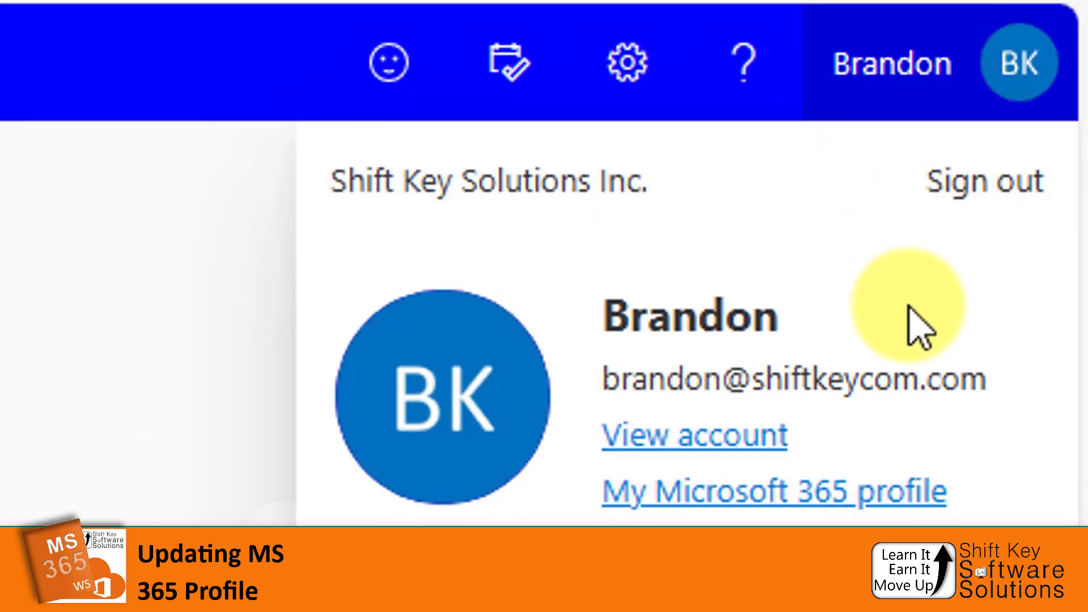
{"action": "left_click", "coordinate": [895, 498]}
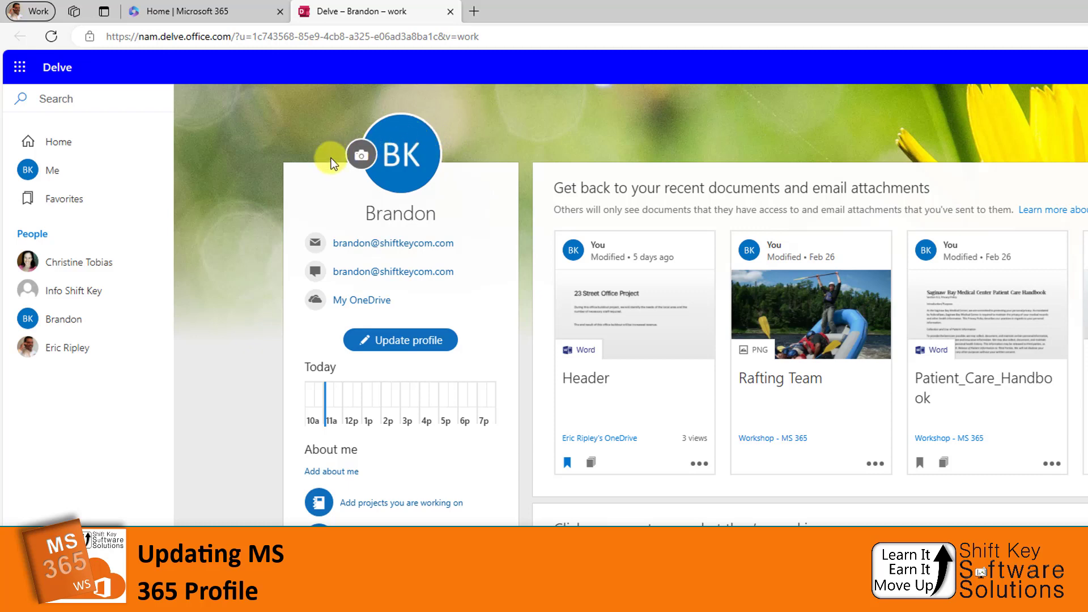
- Upload the portrait PNG as the profile photo, zoomed to 186% and centred in the crop circle
{"action": "left_click", "coordinate": [359, 162]}
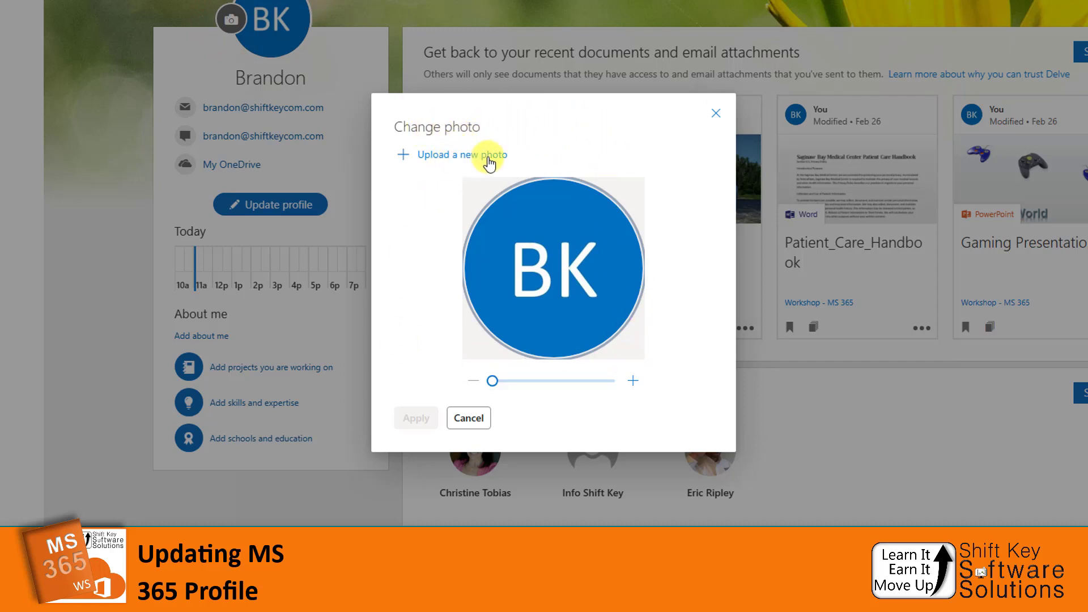
{"action": "left_click", "coordinate": [471, 160]}
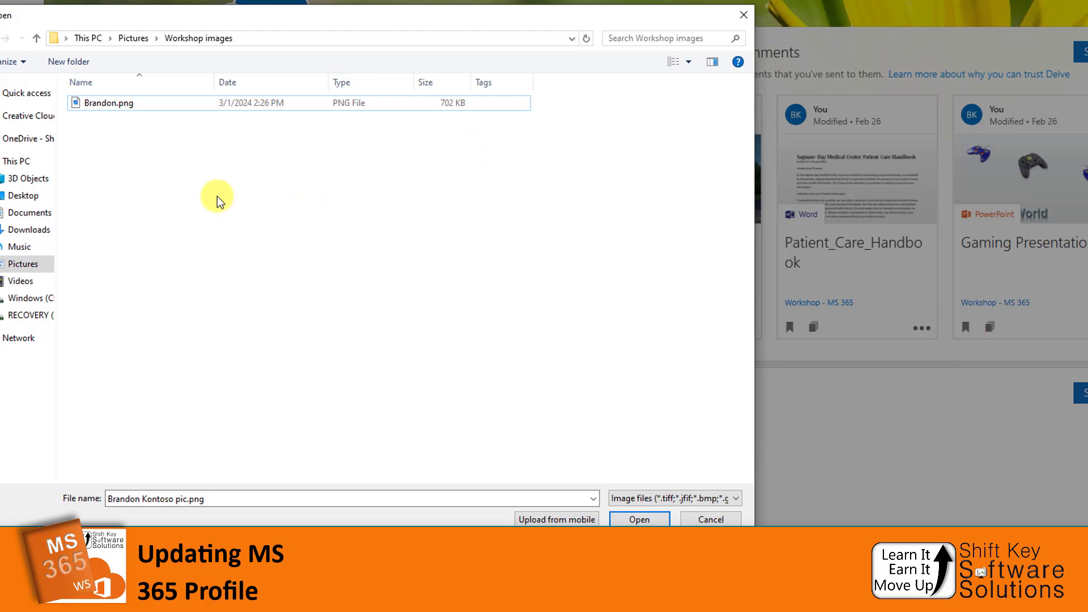
{"action": "left_click", "coordinate": [217, 197]}
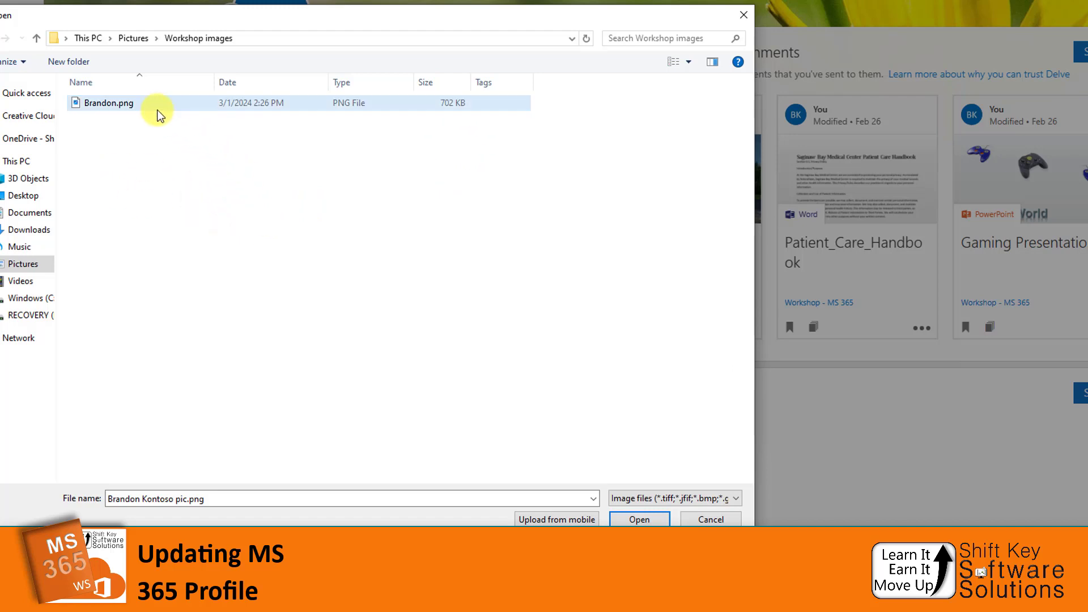
{"action": "left_click", "coordinate": [132, 105]}
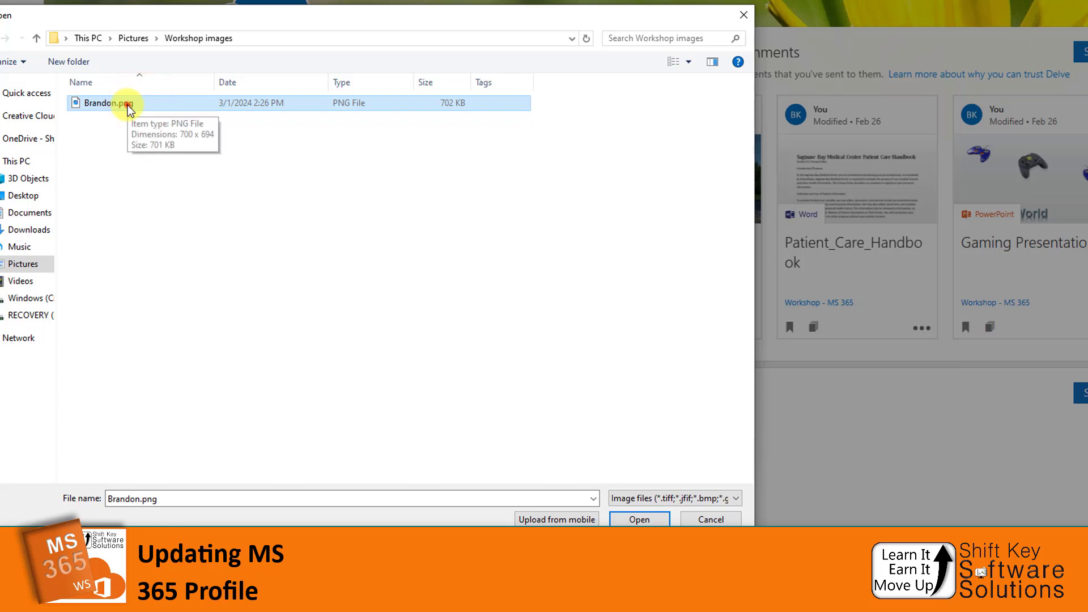
{"action": "double_click", "coordinate": [130, 106]}
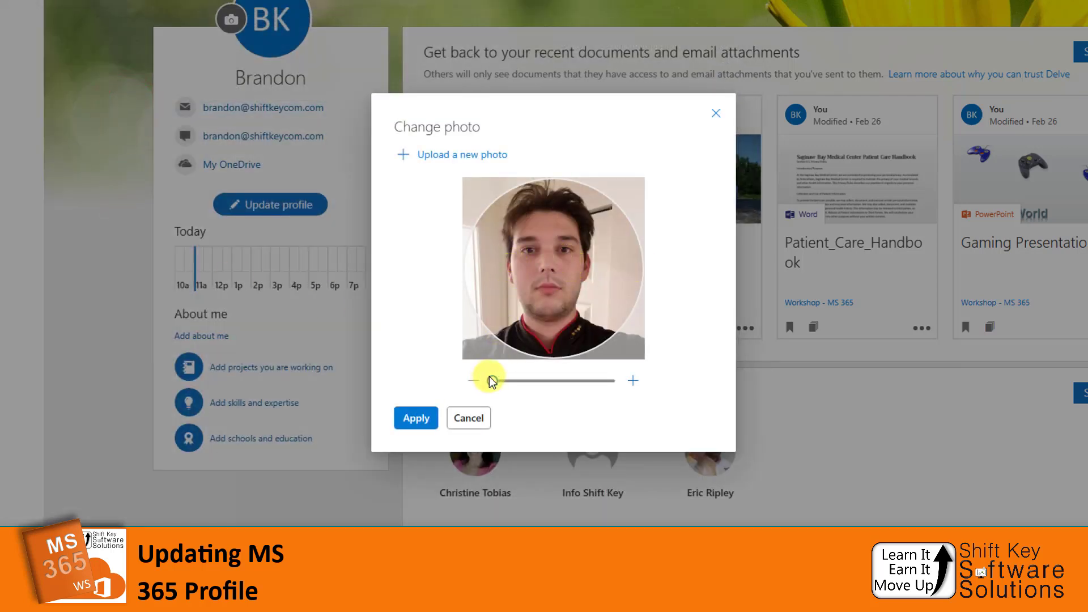
{"action": "mouse_move", "coordinate": [492, 381]}
{"action": "left_mouse_down"}
{"action": "mouse_move", "coordinate": [560, 380]}
{"action": "mouse_move", "coordinate": [470, 379]}
{"action": "left_mouse_up"}
{"action": "mouse_move", "coordinate": [539, 270]}
{"action": "left_mouse_down"}
{"action": "mouse_move", "coordinate": [583, 274]}
{"action": "mouse_move", "coordinate": [545, 289]}
{"action": "mouse_move", "coordinate": [534, 280]}
{"action": "left_mouse_up"}
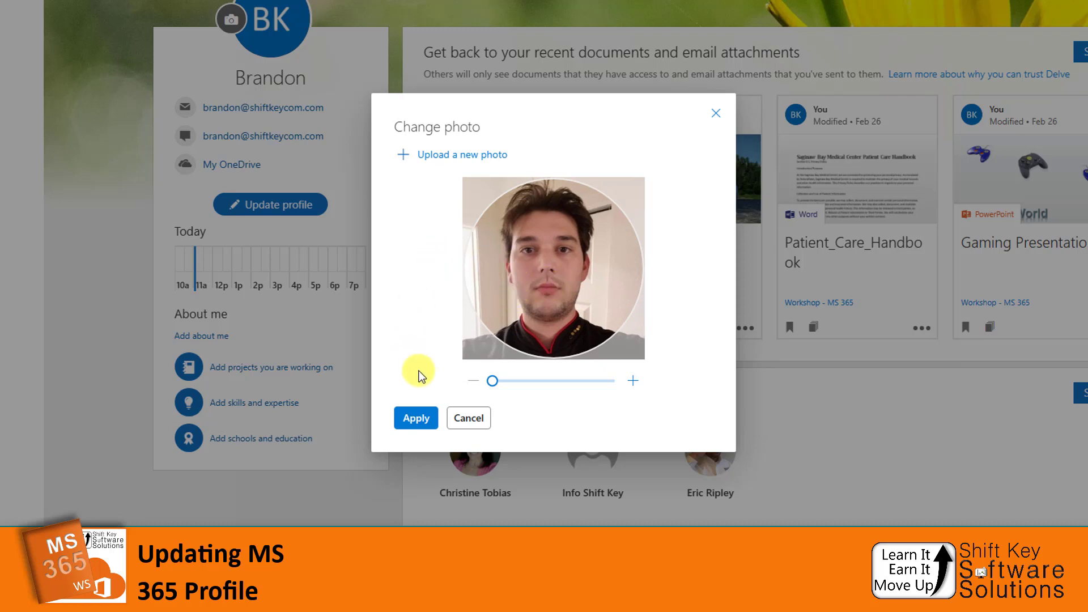
{"action": "left_click", "coordinate": [422, 420]}
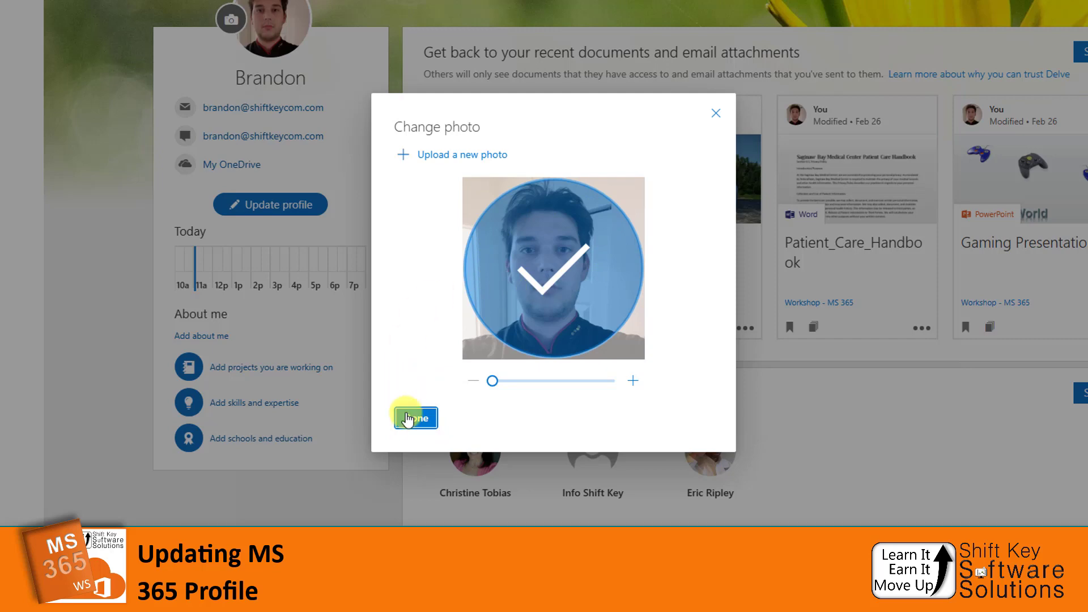
{"action": "left_click", "coordinate": [417, 419]}
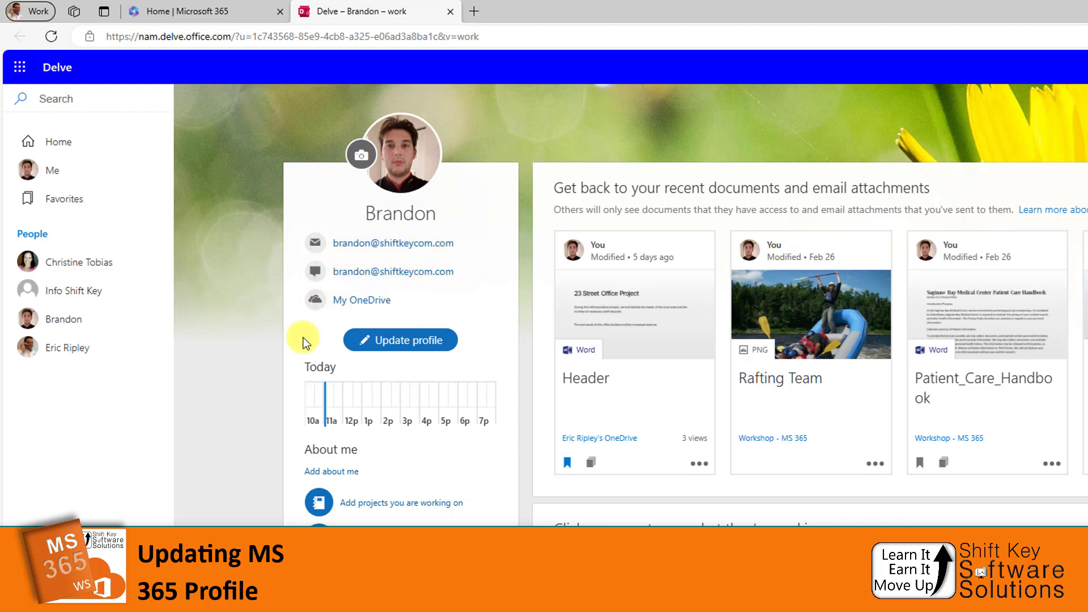
- Open Update profile, jump to About me, then return to the Contact information section
{"action": "left_click", "coordinate": [419, 346]}
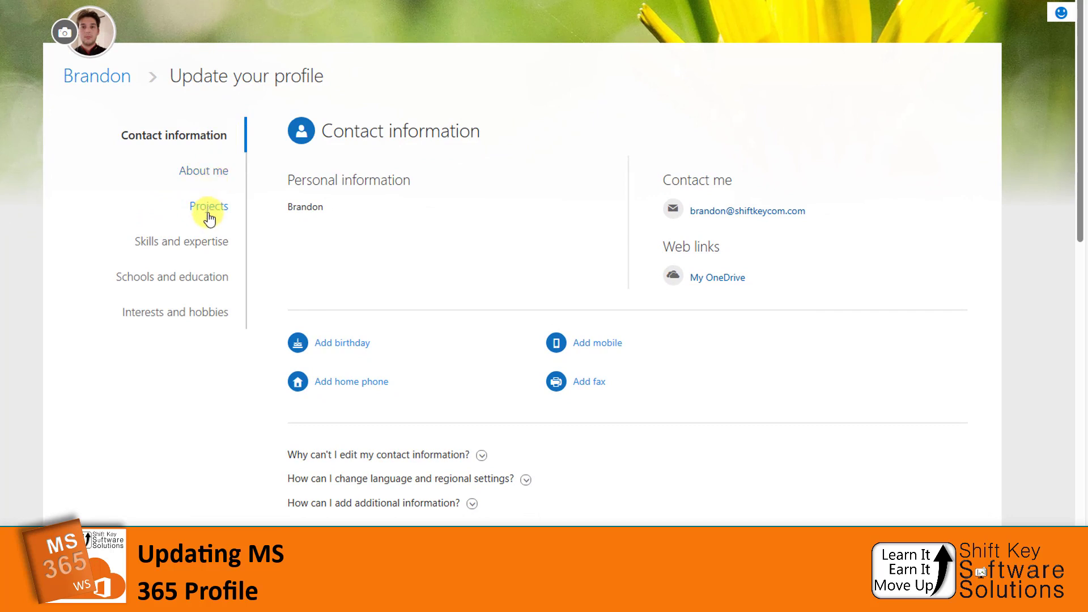
{"action": "left_click", "coordinate": [208, 173]}
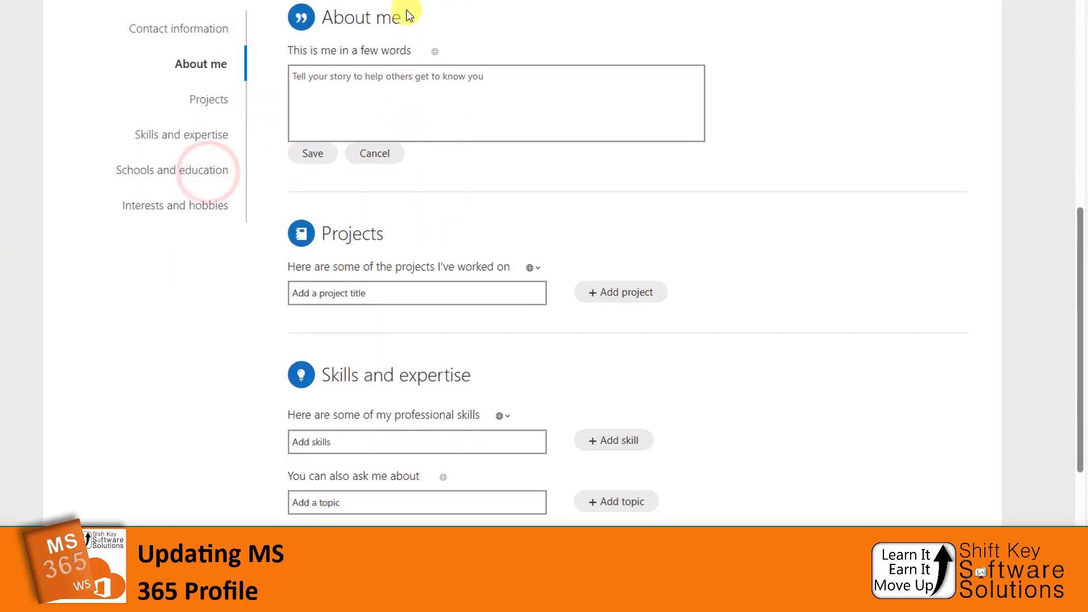
{"action": "scroll", "coordinate": [400, 170], "scroll_direction": "up", "scroll_amount": 9}
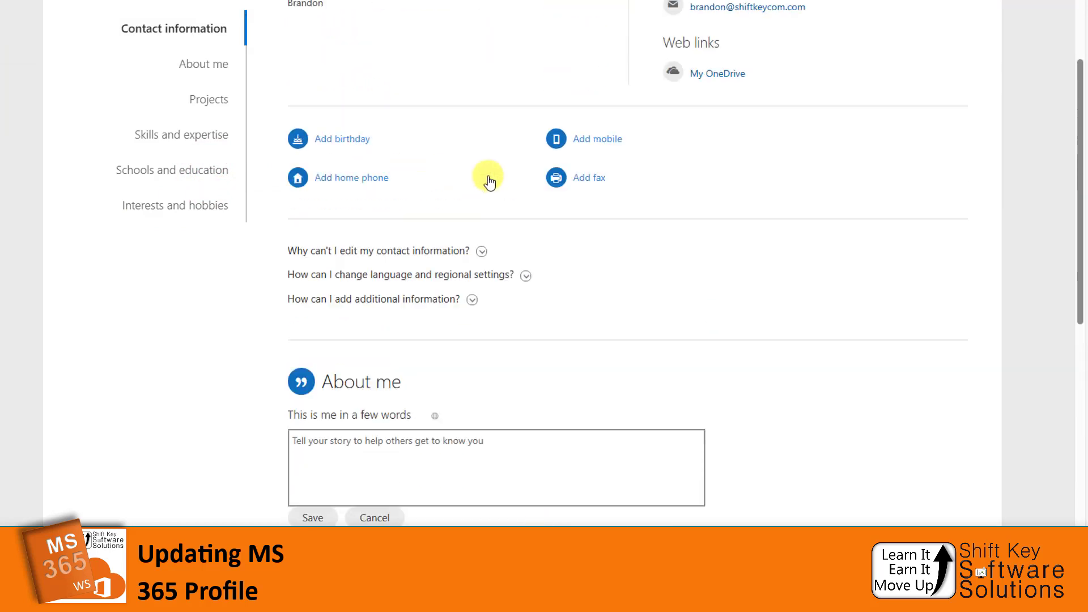
{"action": "scroll", "coordinate": [484, 180], "scroll_direction": "up", "scroll_amount": 1}
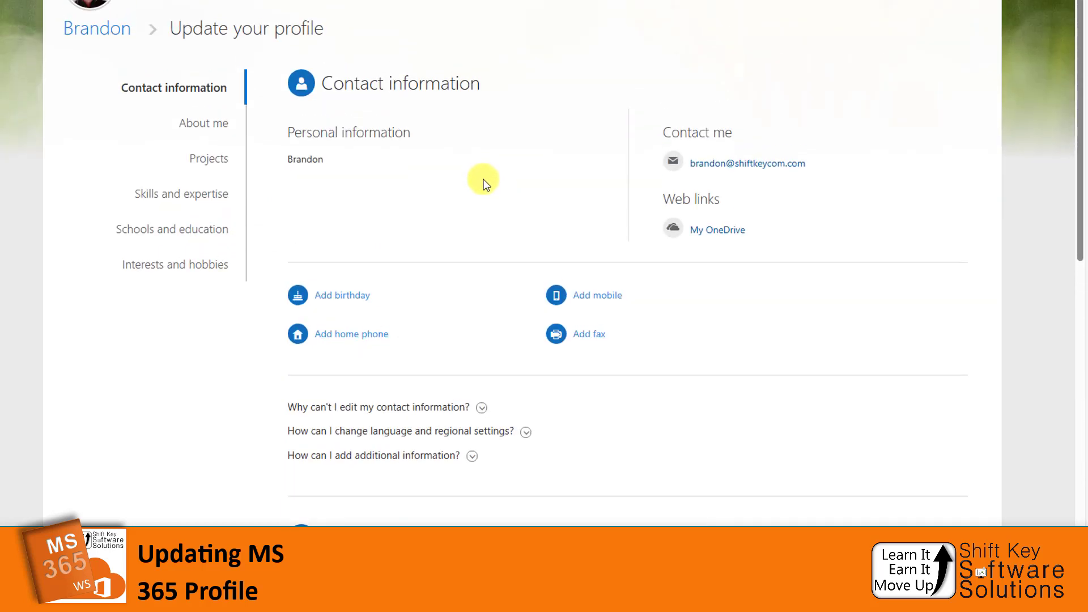
{"action": "scroll", "coordinate": [470, 215], "scroll_direction": "up", "scroll_amount": 1}
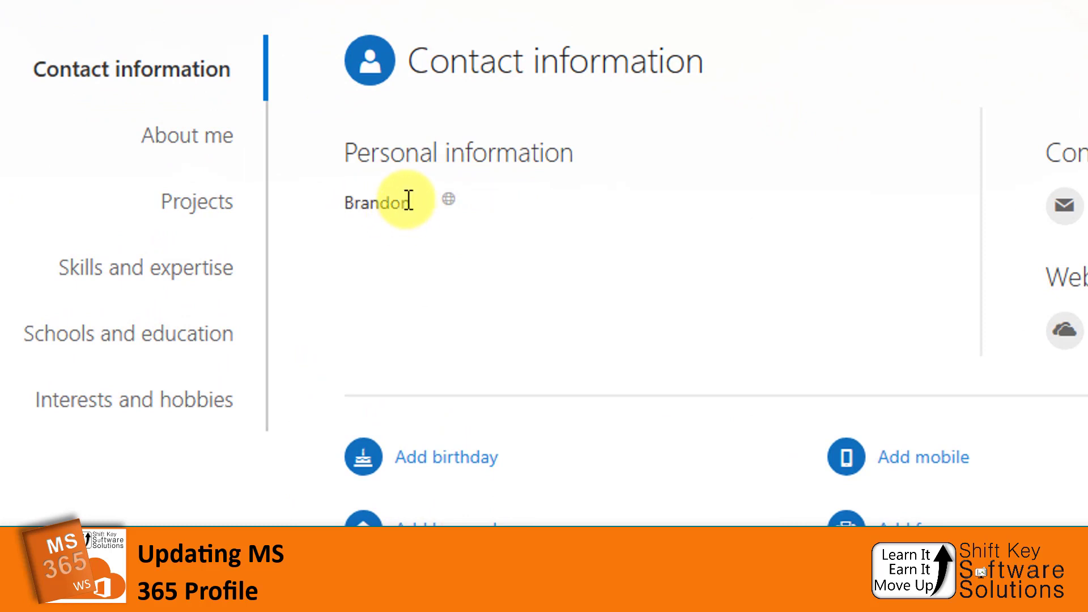
{"action": "mouse_move", "coordinate": [383, 202]}
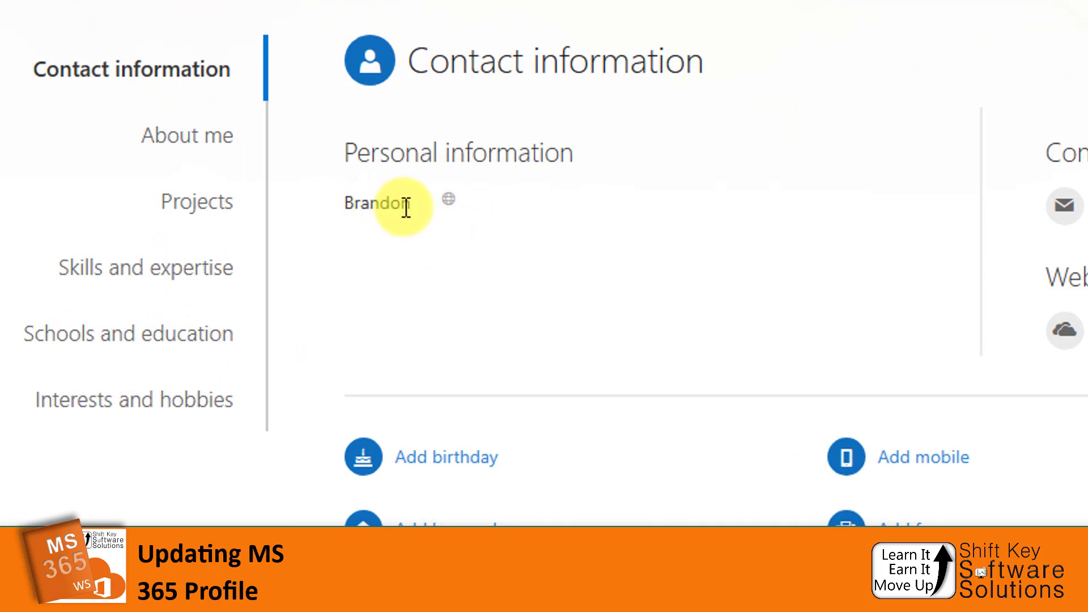
{"action": "mouse_move", "coordinate": [444, 199]}
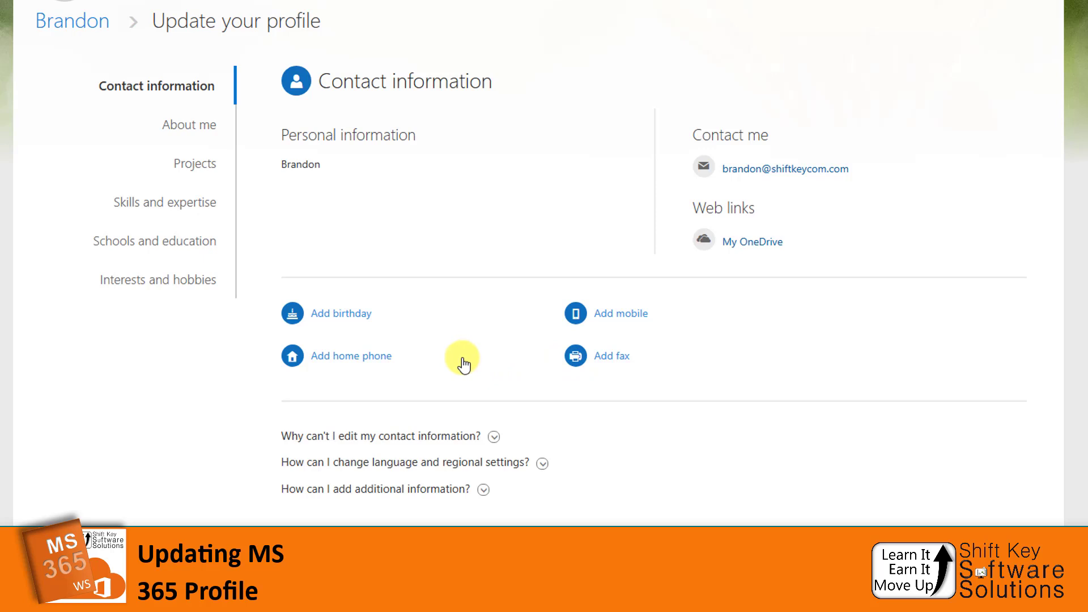
- Add 'Microsoft 365 Training' to the Projects list in the profile editor
{"action": "scroll", "coordinate": [437, 339], "scroll_direction": "down", "scroll_amount": 8}
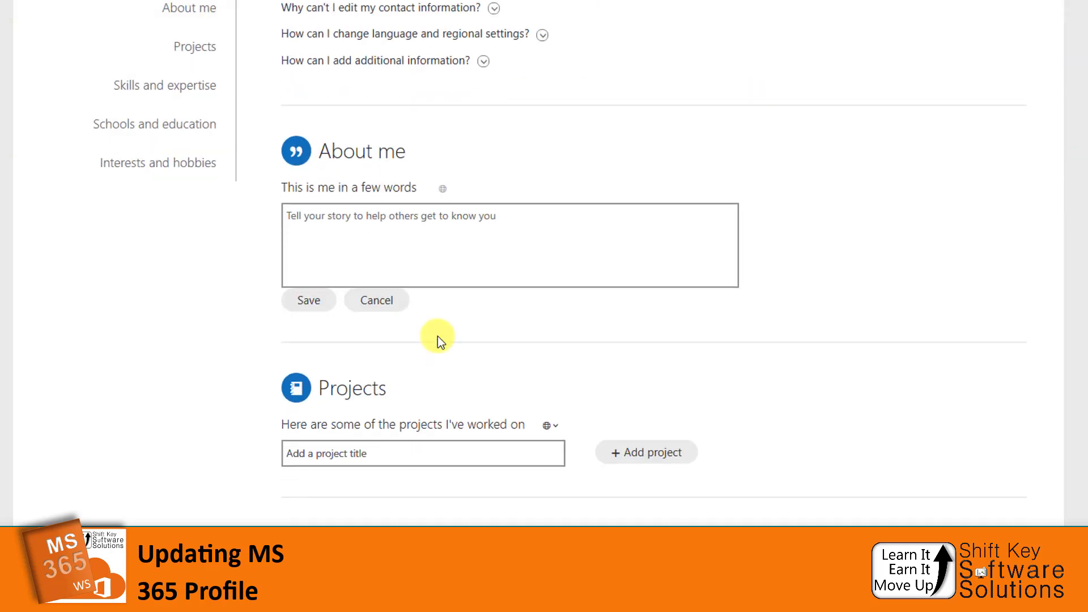
{"action": "scroll", "coordinate": [437, 335], "scroll_direction": "down", "scroll_amount": 2}
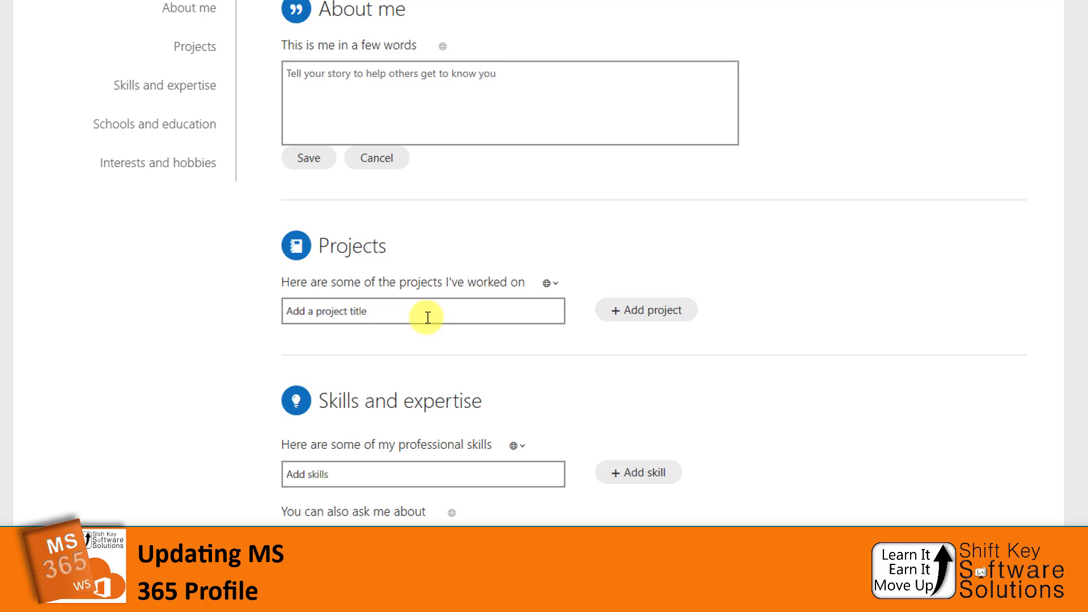
{"action": "left_click", "coordinate": [406, 313]}
{"action": "type", "text": "Microsoft 365 Training"}
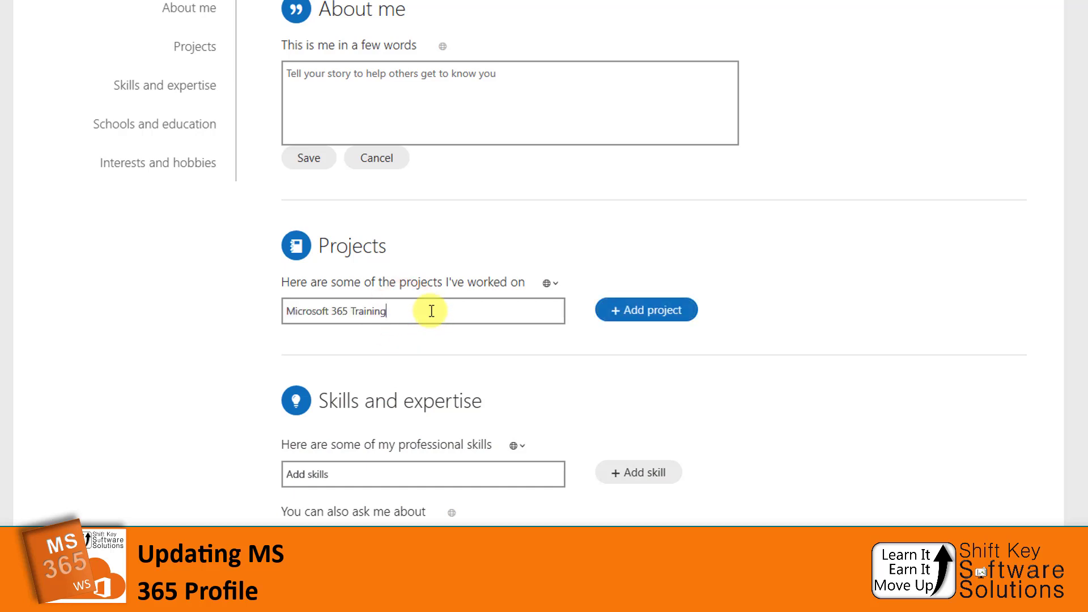
{"action": "left_click", "coordinate": [674, 321]}
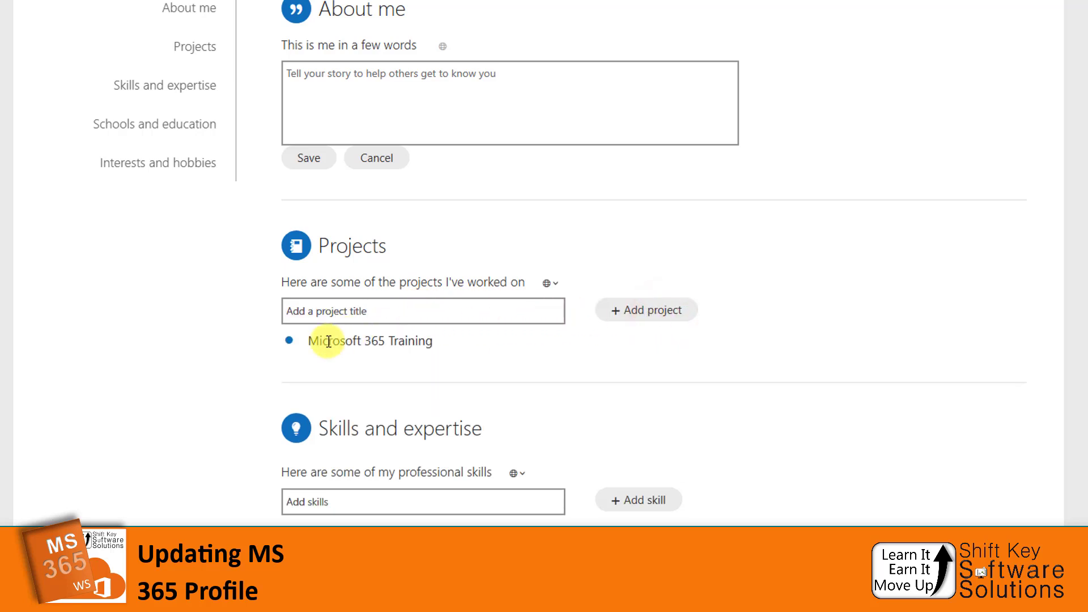
{"action": "left_click", "coordinate": [336, 310]}
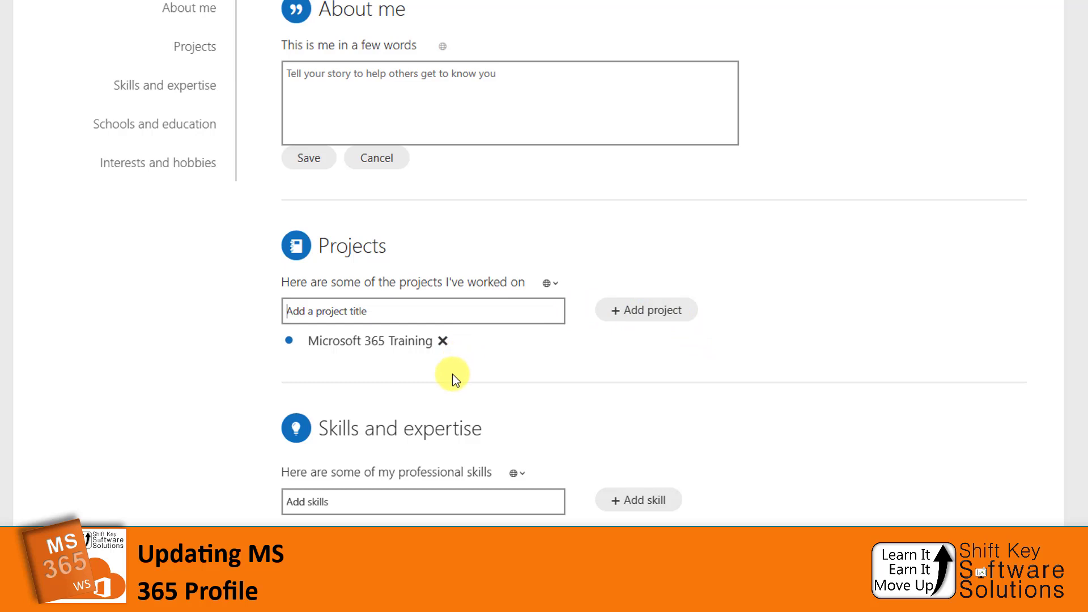
{"action": "scroll", "coordinate": [744, 394], "scroll_direction": "down", "scroll_amount": 2}
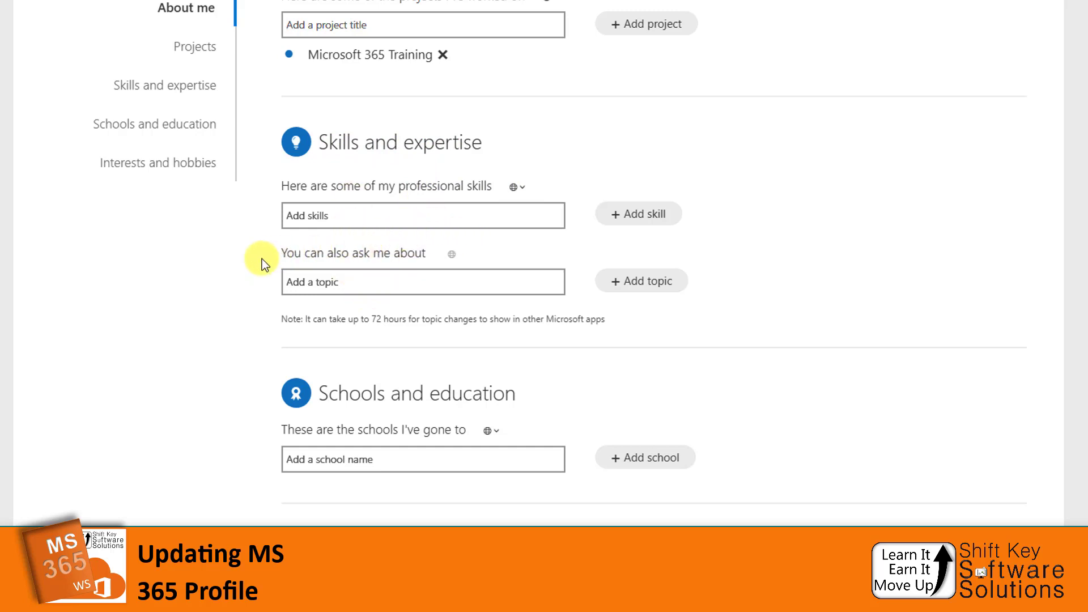
{"action": "scroll", "coordinate": [262, 260], "scroll_direction": "down", "scroll_amount": 3}
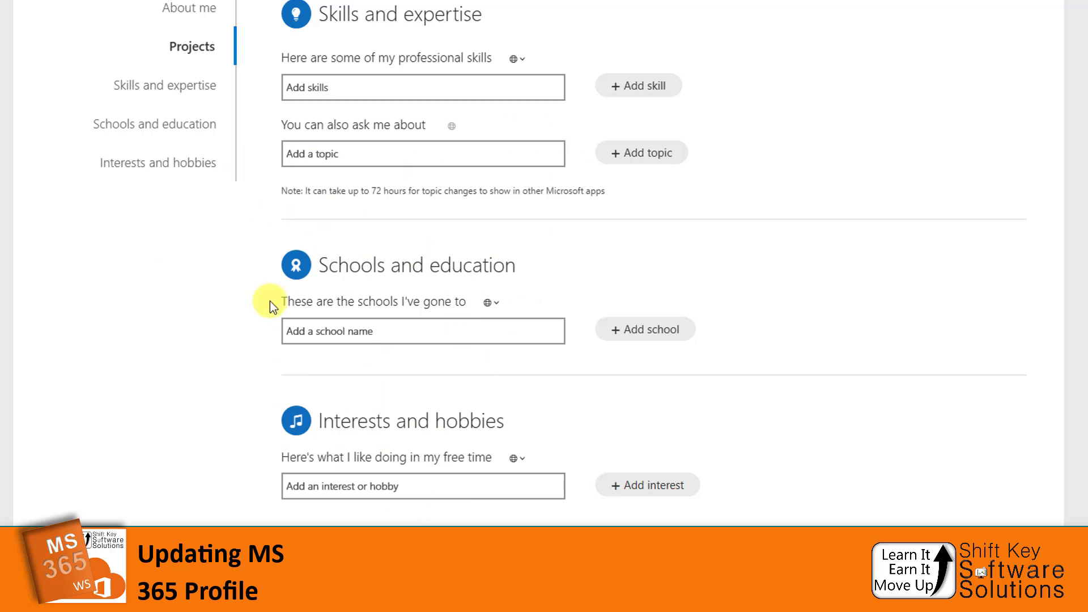
{"action": "scroll", "coordinate": [270, 301], "scroll_direction": "up", "scroll_amount": 5}
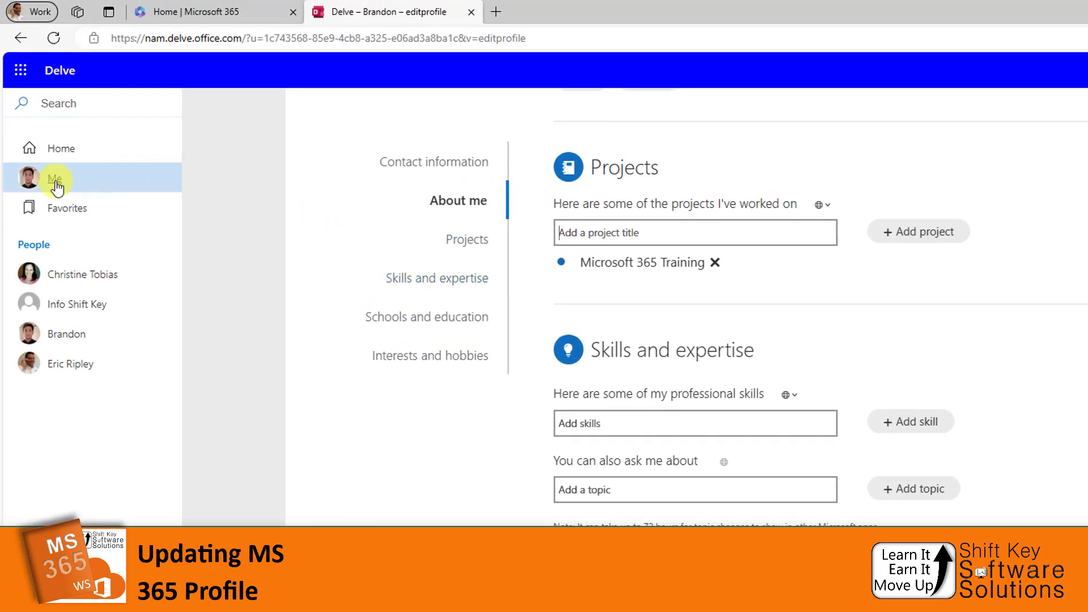
{"action": "left_click", "coordinate": [56, 186]}
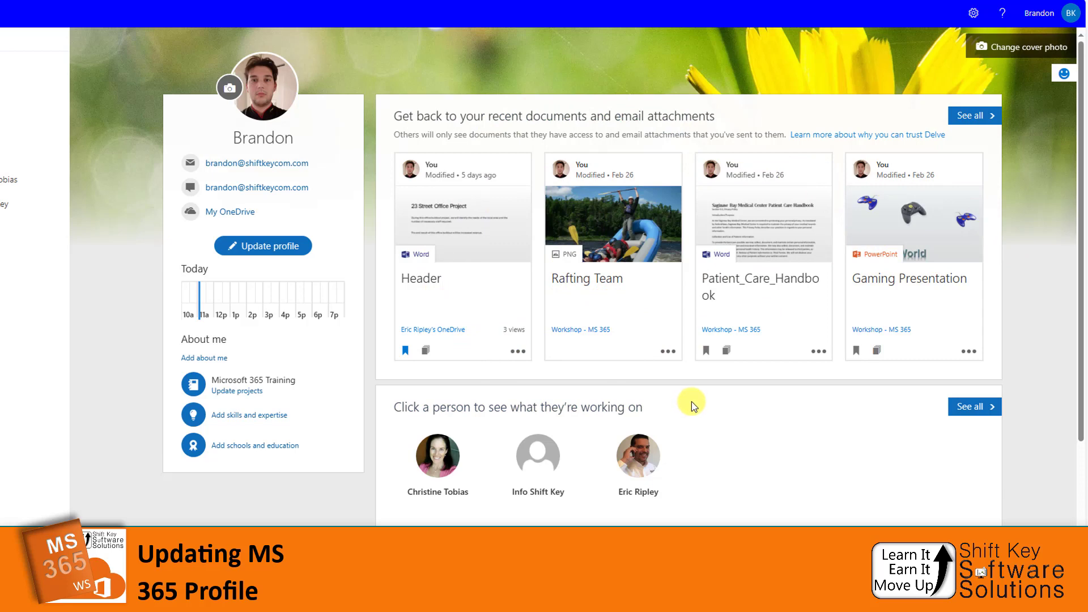
{"action": "scroll", "coordinate": [691, 402], "scroll_direction": "down", "scroll_amount": 2}
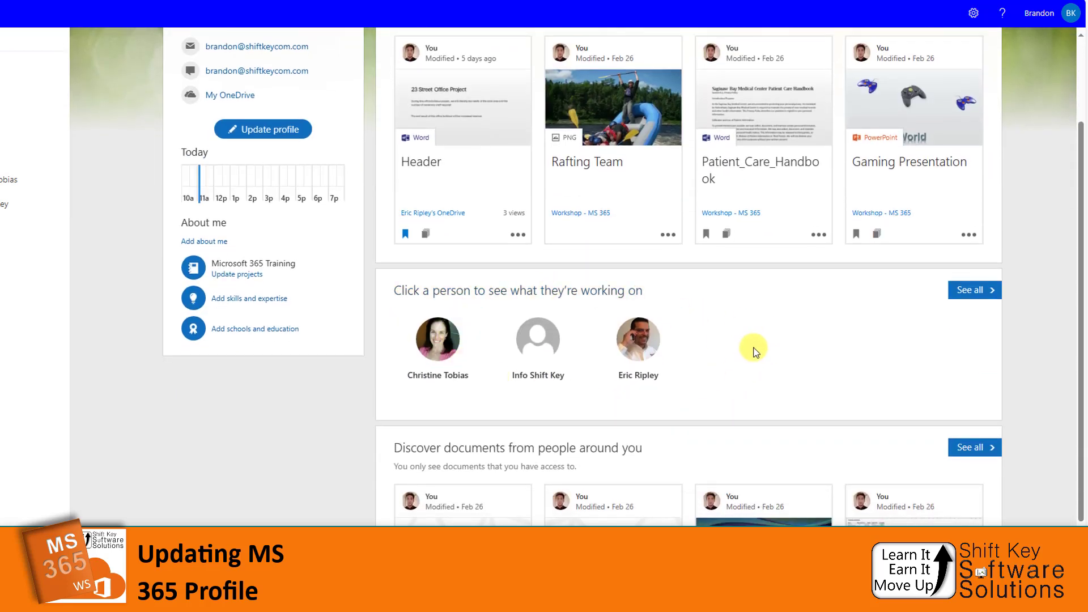
{"action": "scroll", "coordinate": [755, 348], "scroll_direction": "down", "scroll_amount": 2}
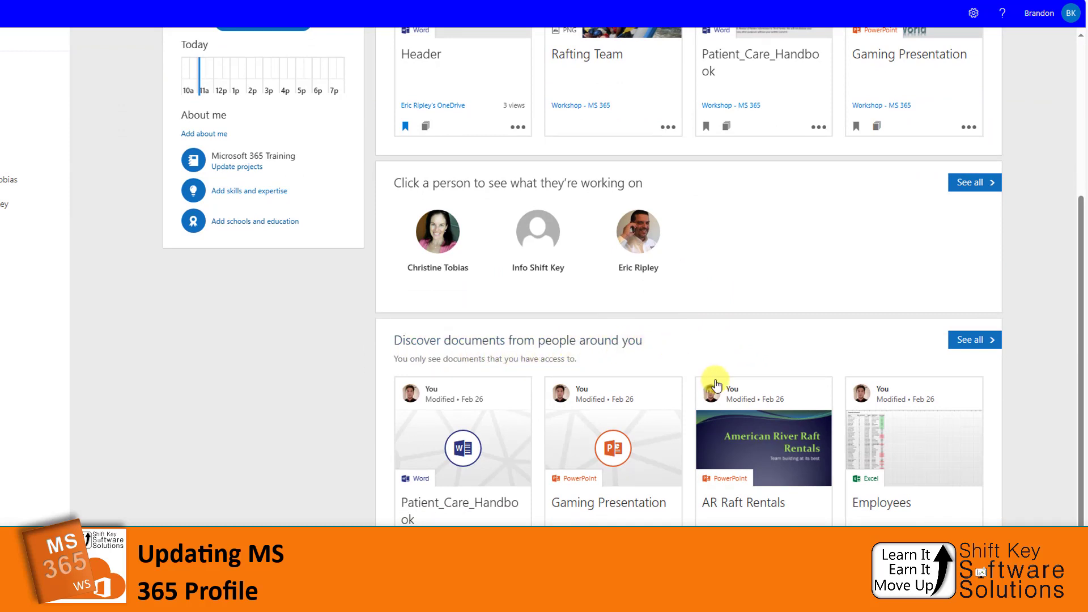
{"action": "mouse_move", "coordinate": [747, 436]}
{"action": "scroll", "coordinate": [715, 334], "scroll_direction": "up", "scroll_amount": 4}
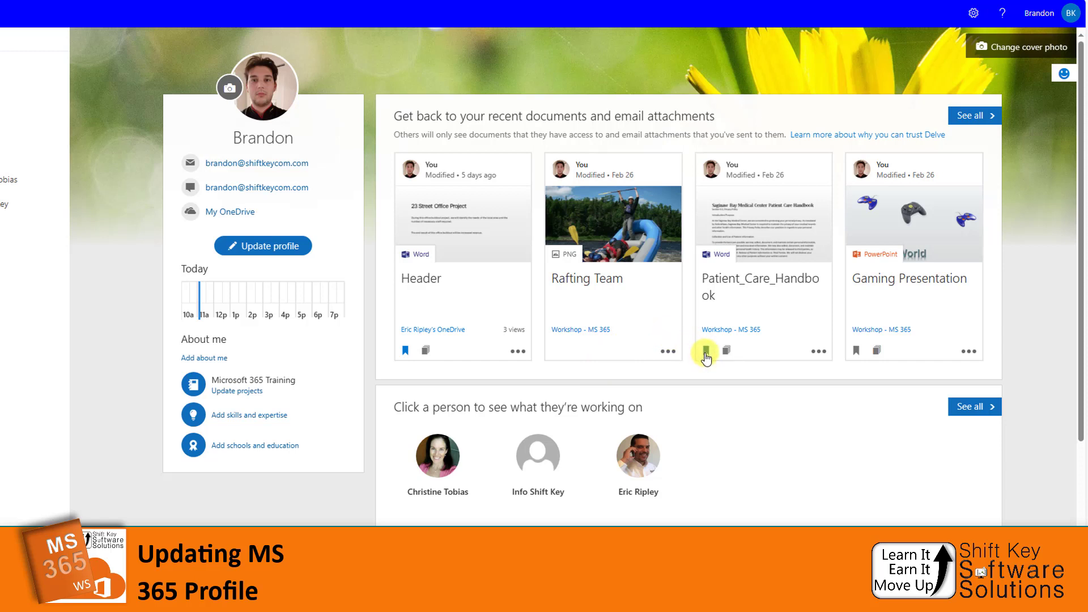
- Favorite Patient_Care_Handbook, check Favorites and Home, then return to the Me profile page
{"action": "left_click", "coordinate": [705, 350]}
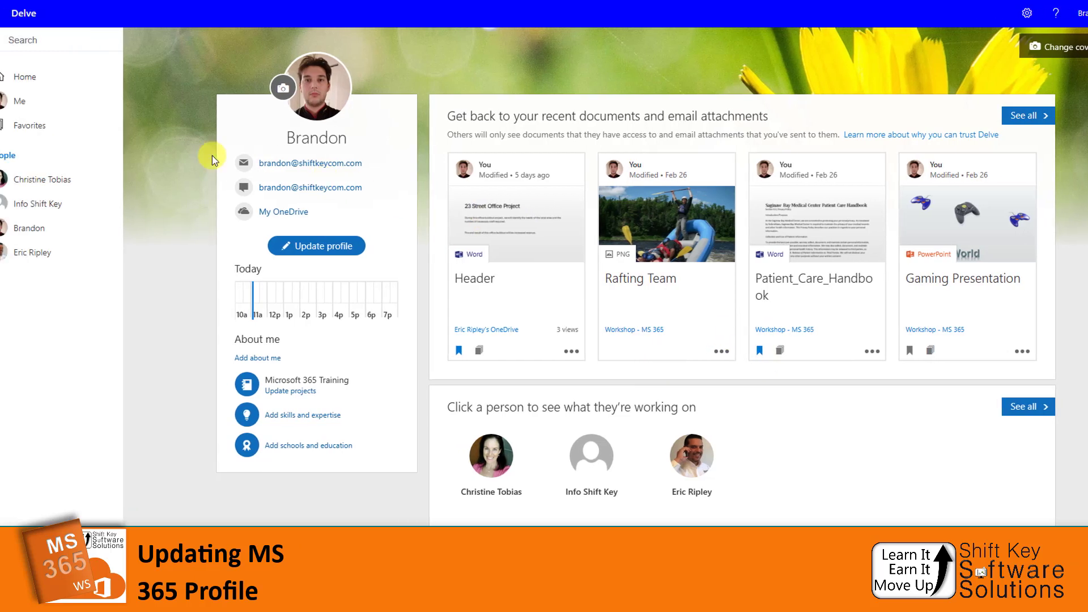
{"action": "left_click", "coordinate": [45, 127]}
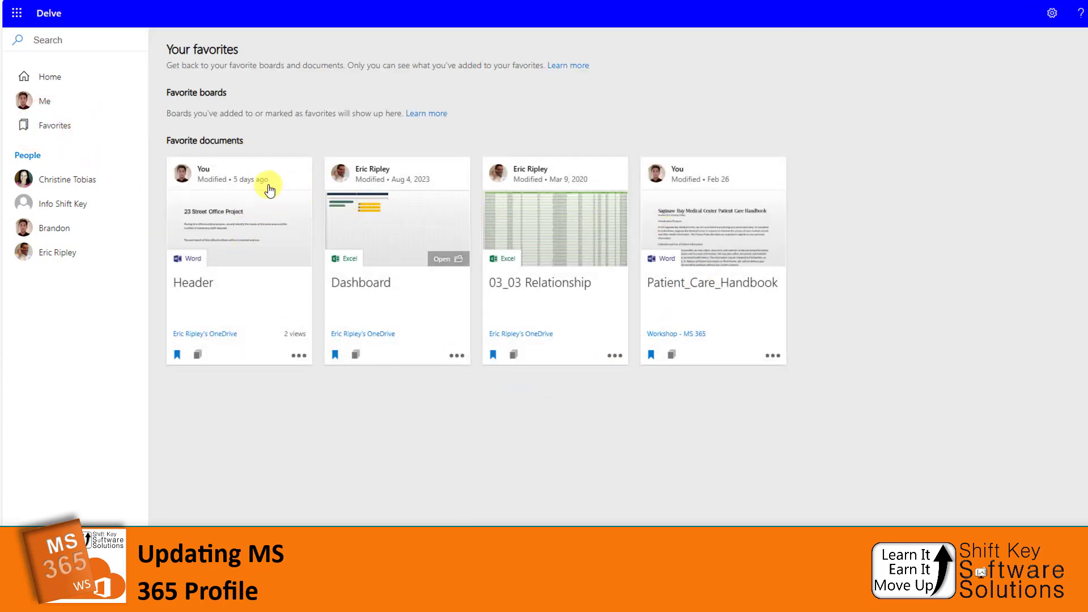
{"action": "left_click", "coordinate": [119, 84]}
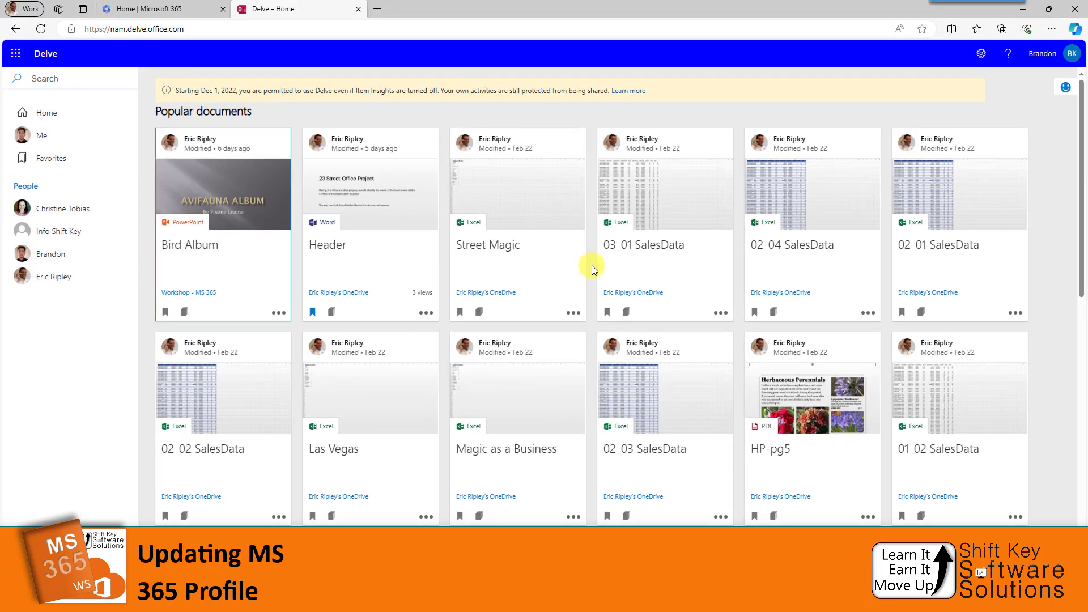
{"action": "scroll", "coordinate": [591, 265], "scroll_direction": "down", "scroll_amount": 4}
{"action": "scroll", "coordinate": [592, 266], "scroll_direction": "down", "scroll_amount": 6}
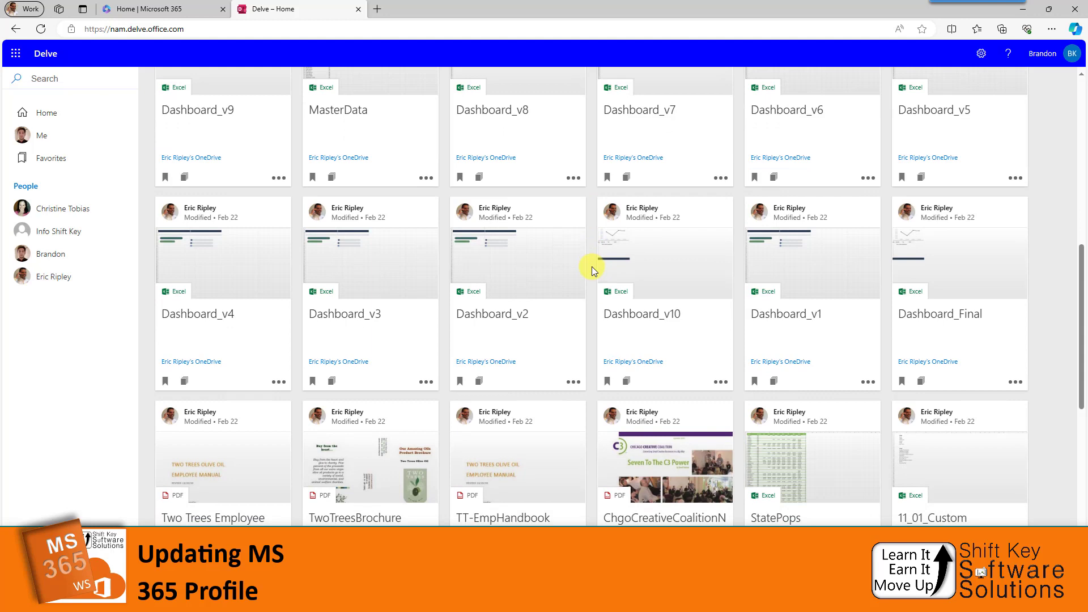
{"action": "scroll", "coordinate": [591, 267], "scroll_direction": "down", "scroll_amount": 4}
{"action": "scroll", "coordinate": [496, 104], "scroll_direction": "up", "scroll_amount": 13}
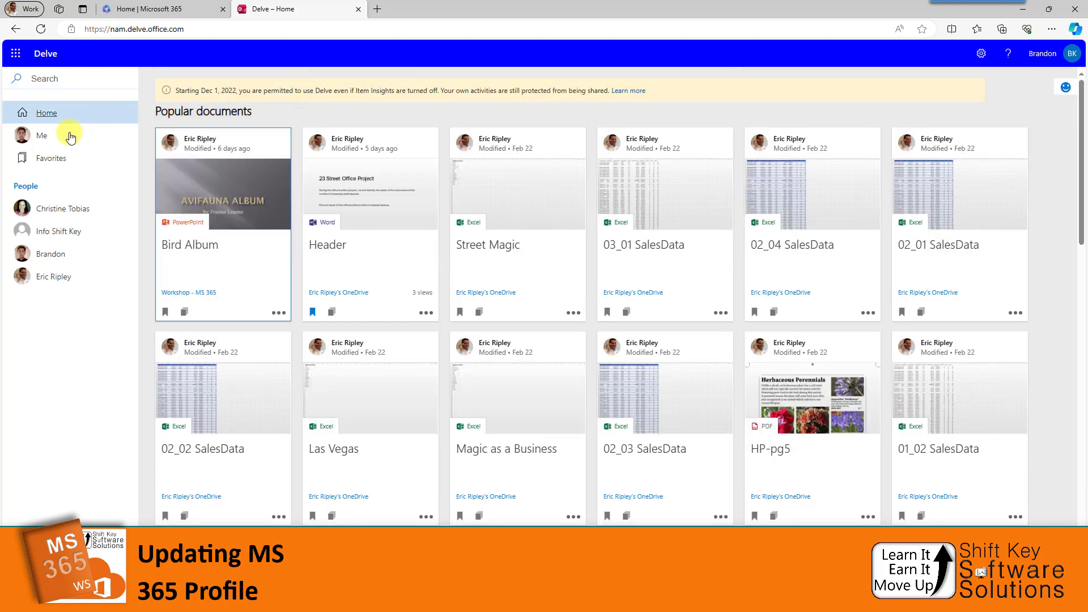
{"action": "left_click", "coordinate": [50, 144]}
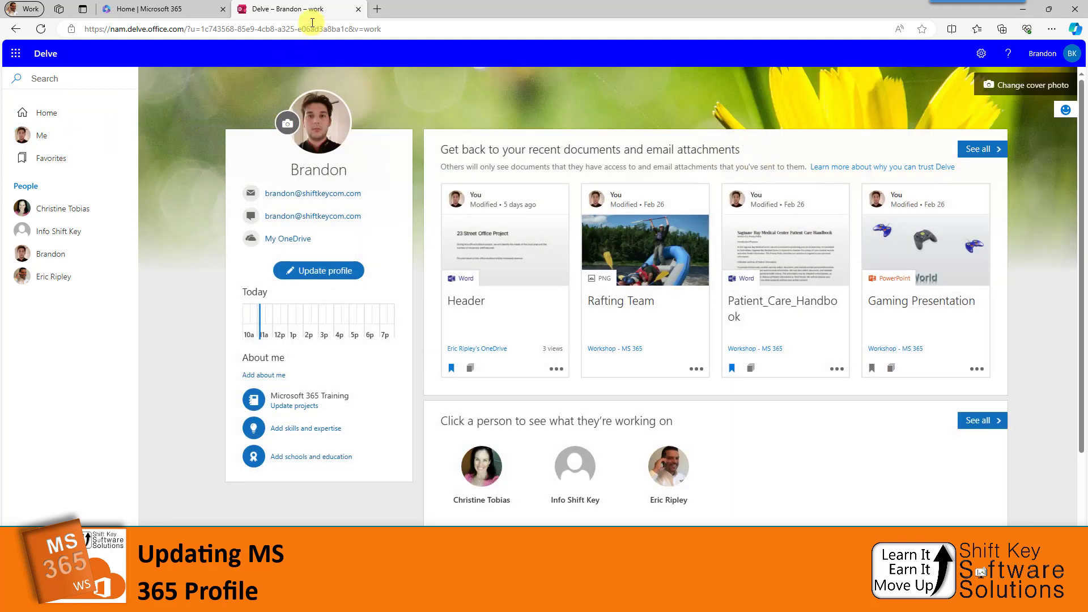
- Close the Delve browser tab, leaving the Microsoft 365 home page
{"action": "left_click", "coordinate": [359, 9]}
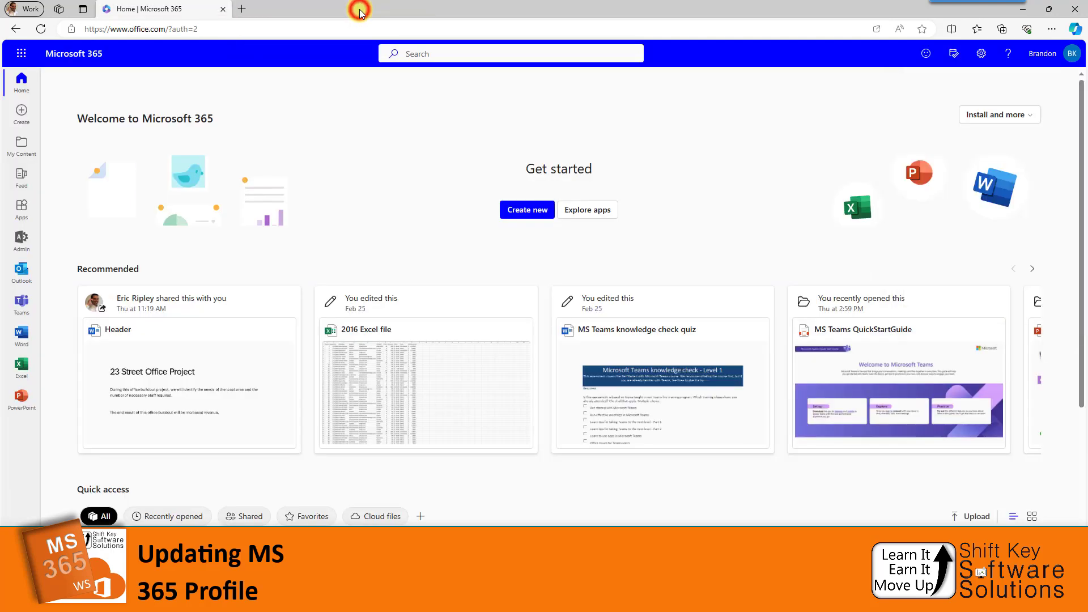